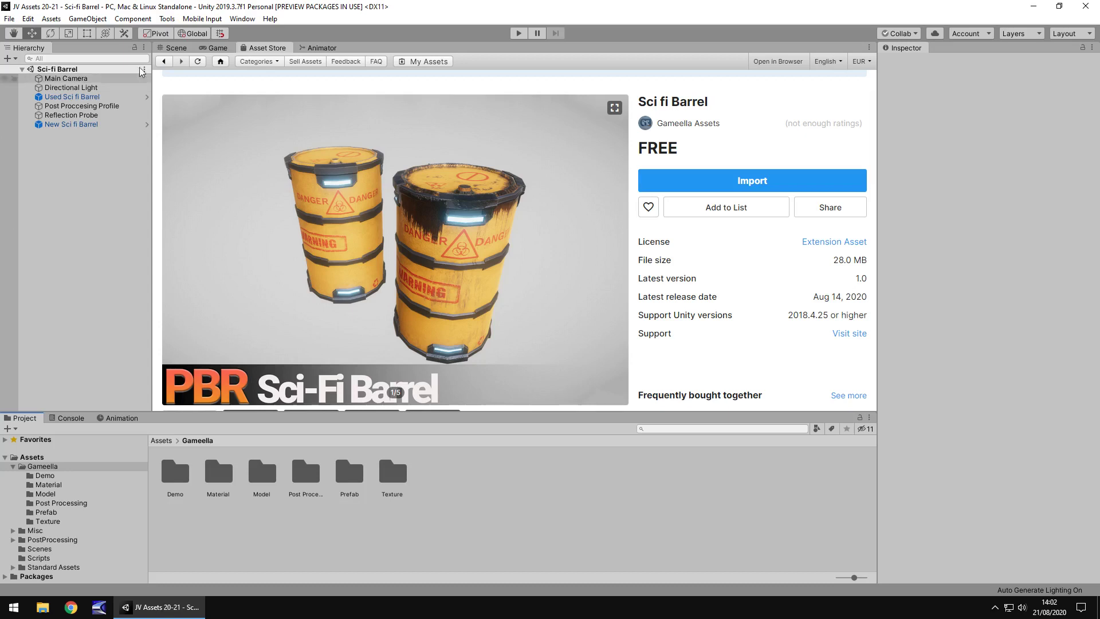
Return from the Asset Store page to the Scene view showing the sci-fi barrels.
{"action": "left_click", "coordinate": [178, 48]}
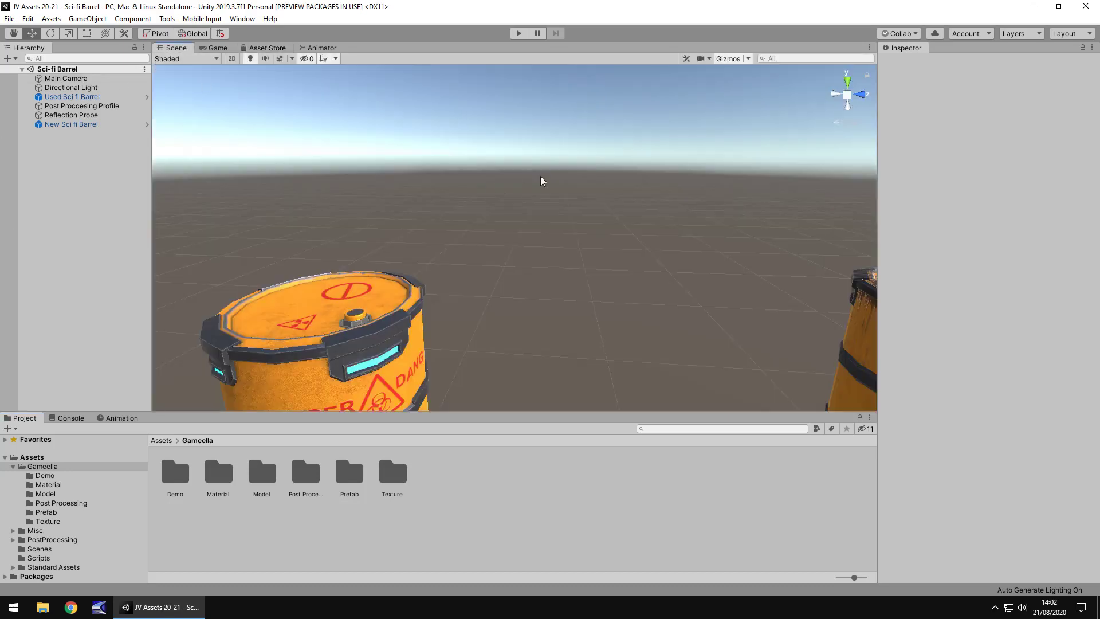
{"action": "left_click_drag", "start_coordinate": [542, 182], "coordinate": [437, 201], "text": "alt"}
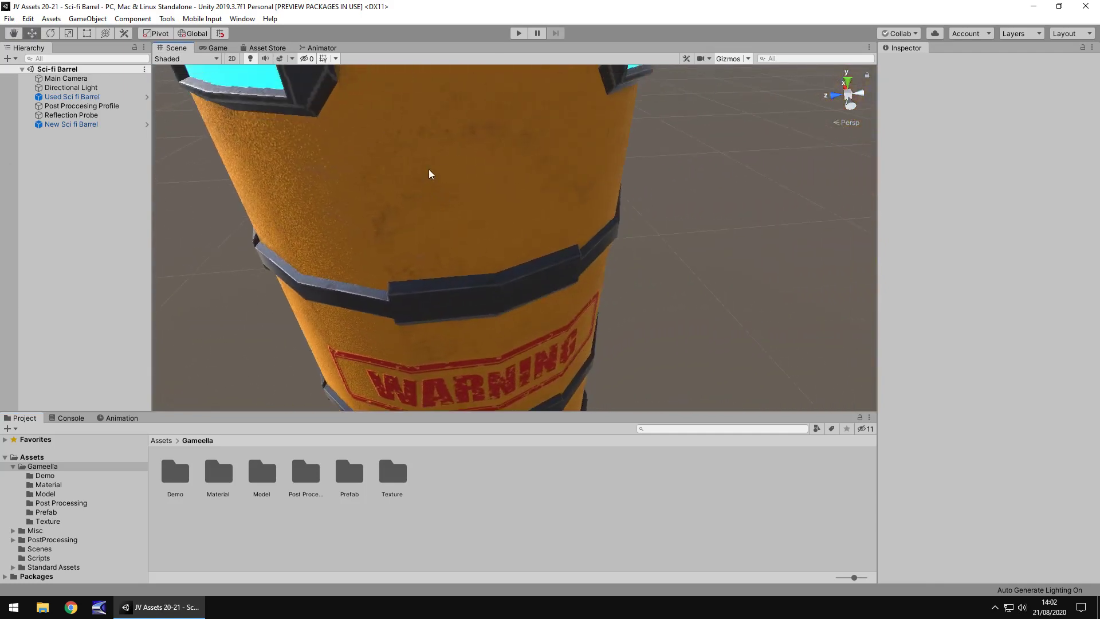
{"action": "scroll", "coordinate": [432, 172], "scroll_direction": "down", "scroll_amount": 5}
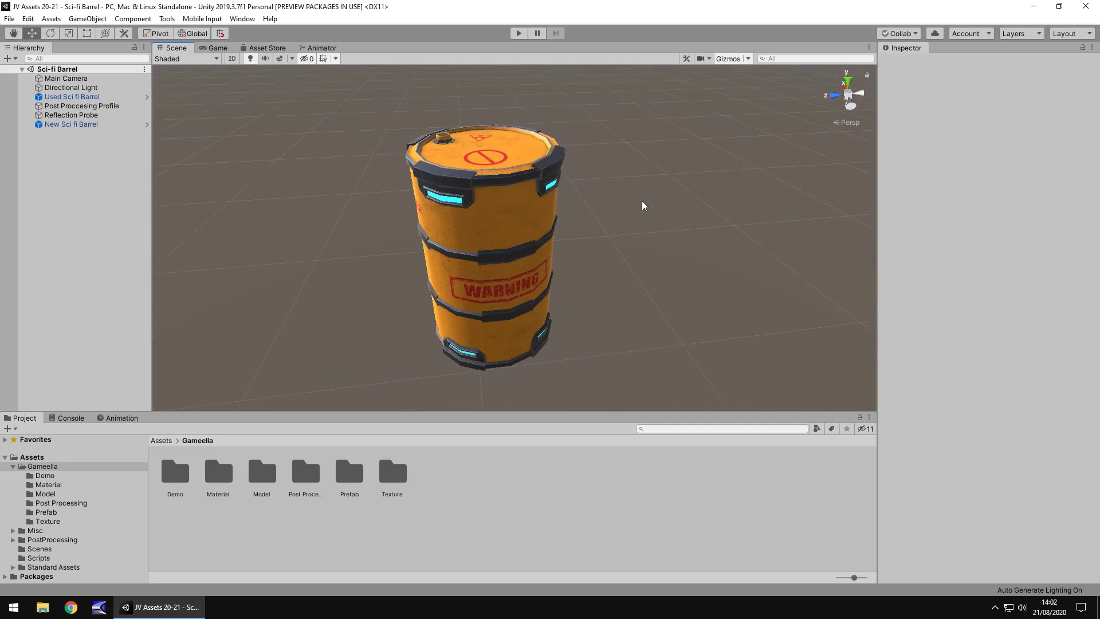
{"action": "right_click_drag", "start_coordinate": [665, 204], "coordinate": [470, 216]}
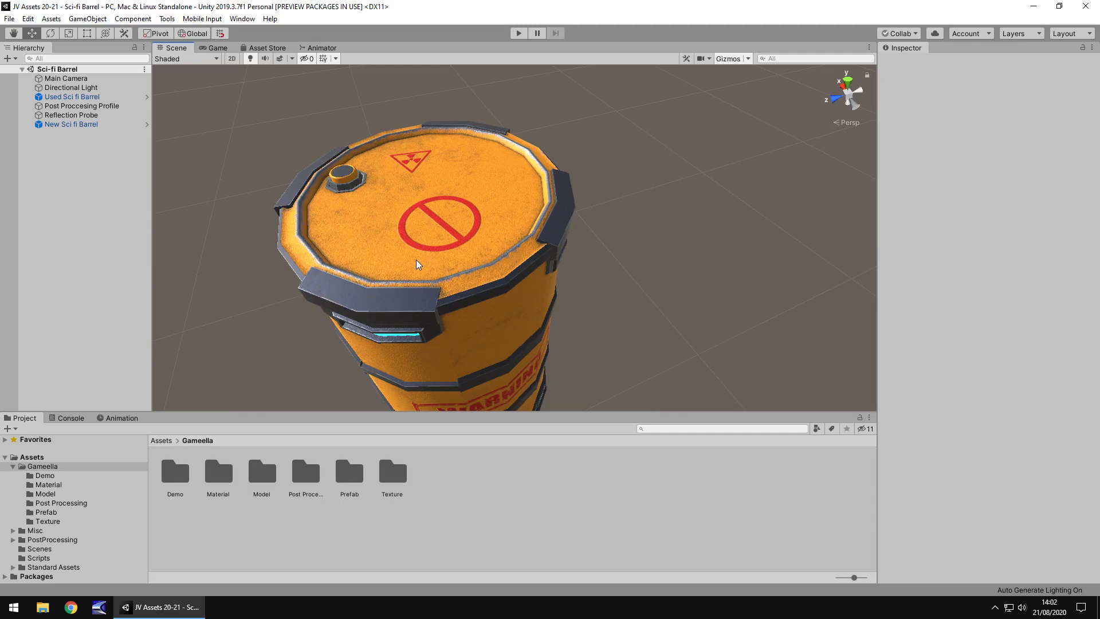
{"action": "left_click_drag", "start_coordinate": [624, 304], "coordinate": [605, 264], "text": "alt"}
{"action": "middle_click_drag", "start_coordinate": [605, 264], "coordinate": [607, 290]}
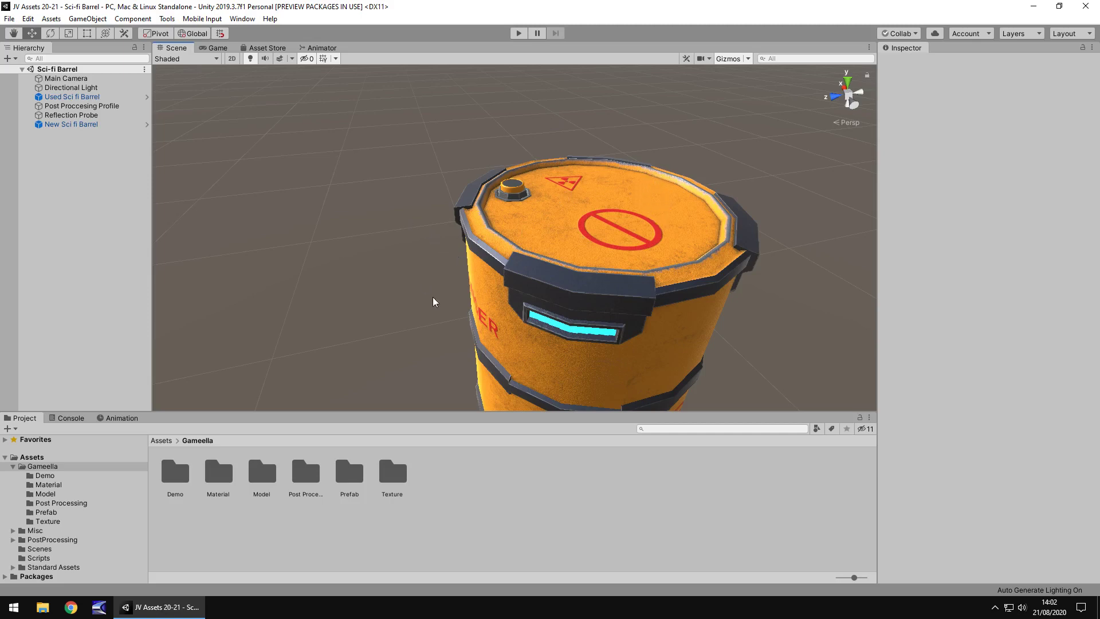
{"action": "scroll", "coordinate": [433, 296], "scroll_direction": "down", "scroll_amount": 2}
{"action": "right_click_drag", "start_coordinate": [396, 306], "coordinate": [572, 308]}
{"action": "right_click_drag", "start_coordinate": [708, 258], "coordinate": [545, 276]}
{"action": "scroll", "coordinate": [545, 276], "scroll_direction": "down", "scroll_amount": 5}
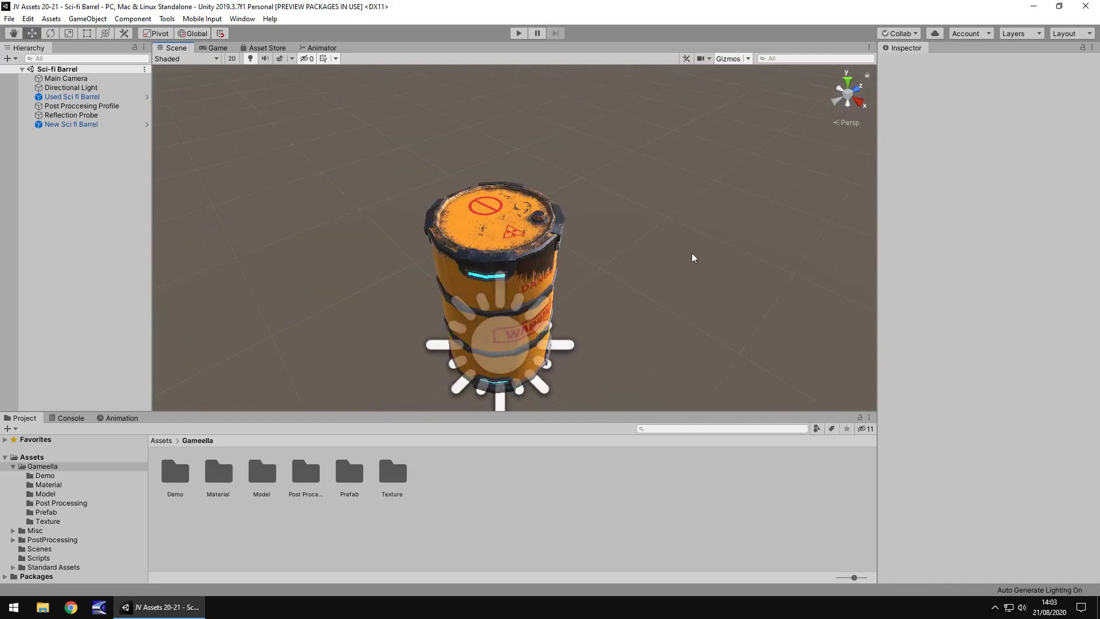
{"action": "right_click_drag", "start_coordinate": [638, 295], "coordinate": [607, 301]}
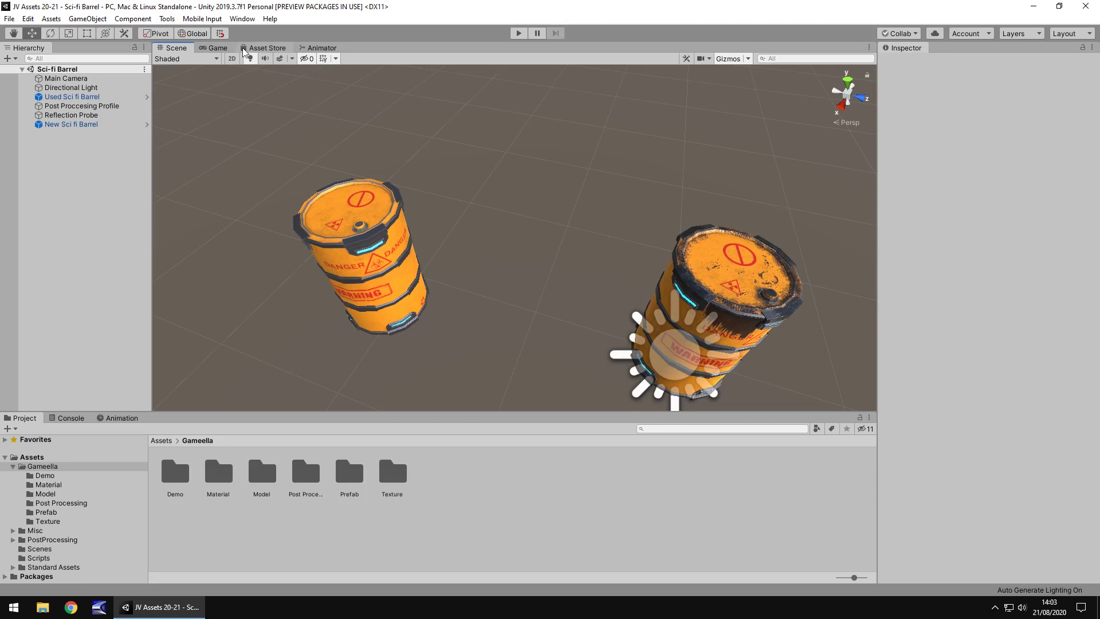
Check the Sci-fi Barrel store page, then browse the Prefab, Post Processing and Demo folders.
{"action": "left_click", "coordinate": [263, 49]}
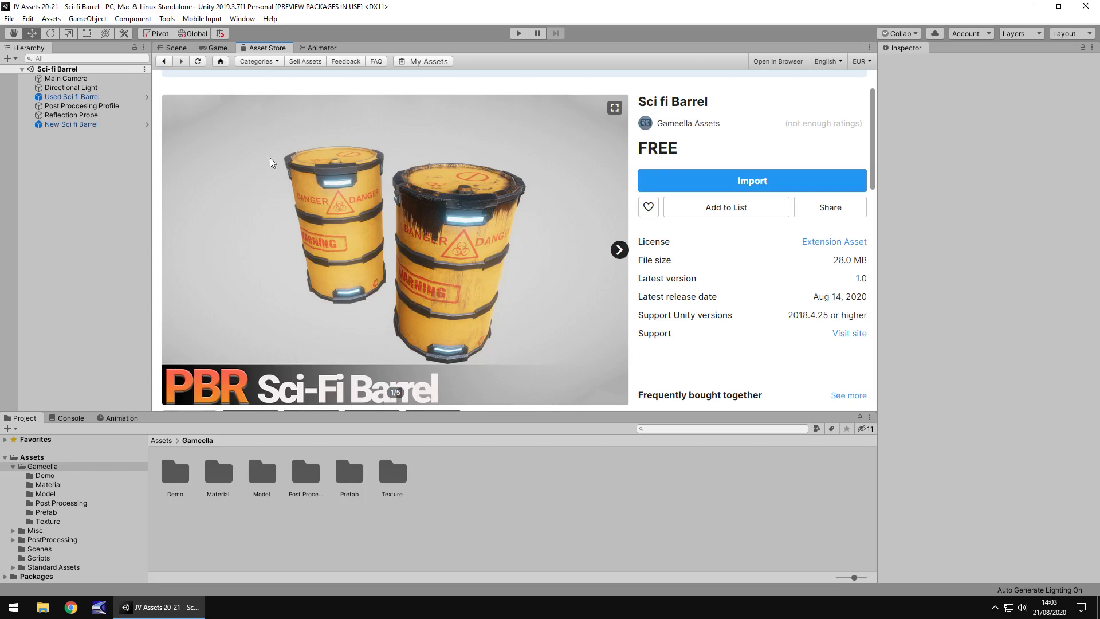
{"action": "left_click", "coordinate": [172, 49]}
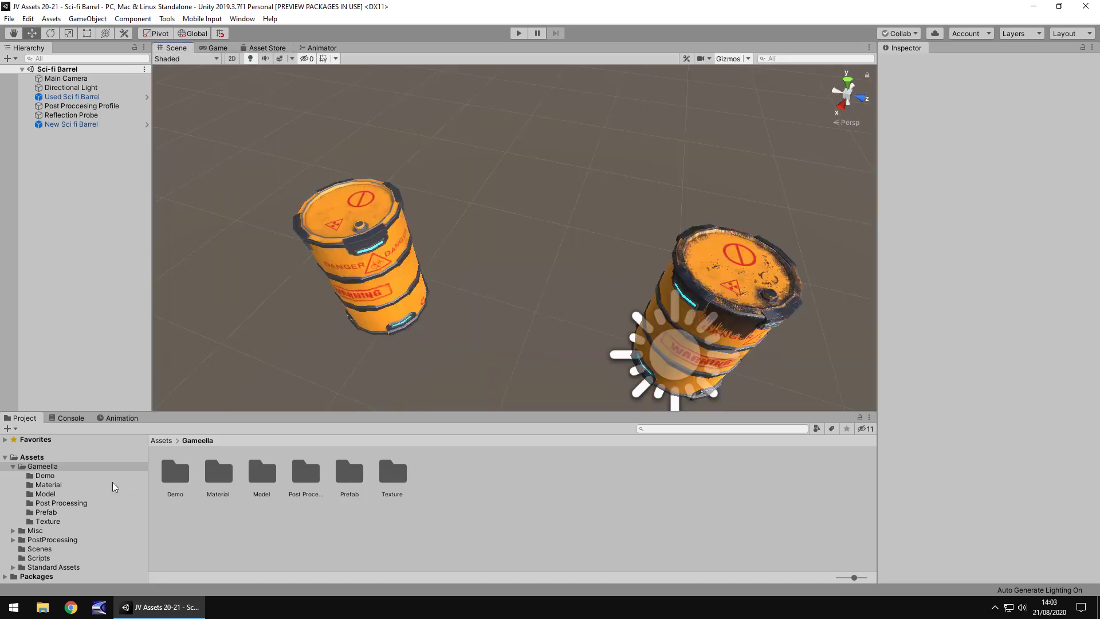
{"action": "left_click", "coordinate": [46, 512]}
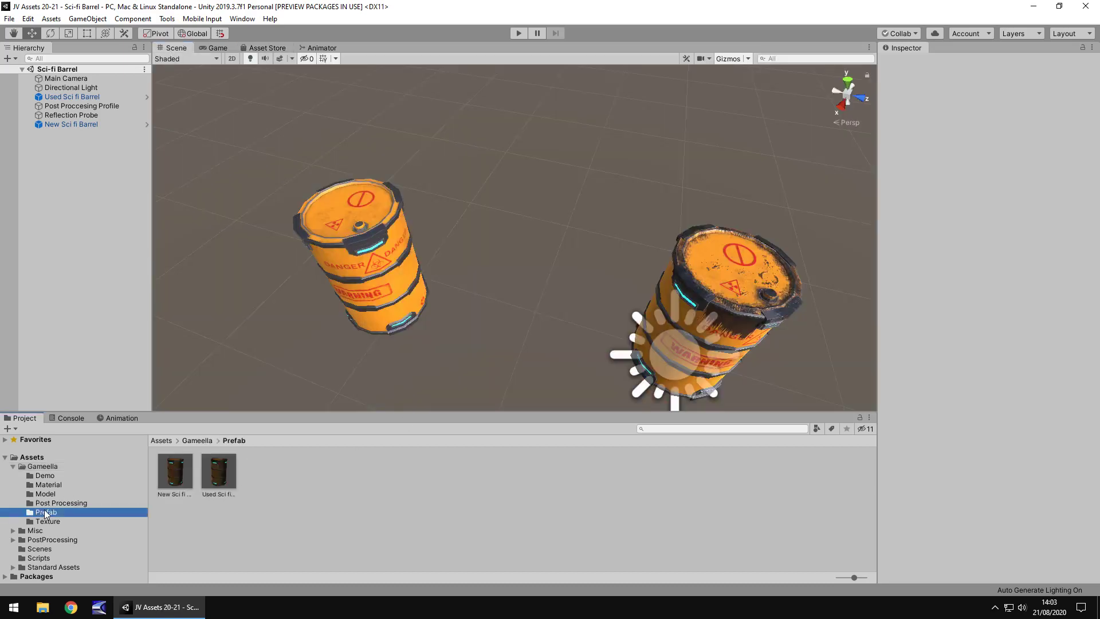
{"action": "left_click", "coordinate": [69, 503]}
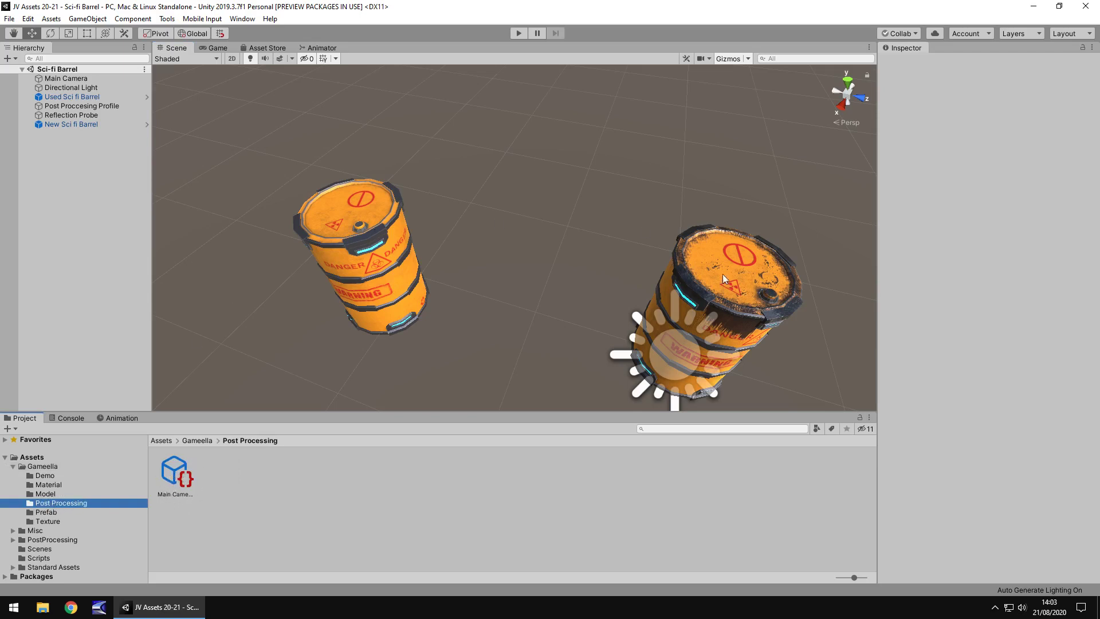
{"action": "left_click", "coordinate": [46, 513]}
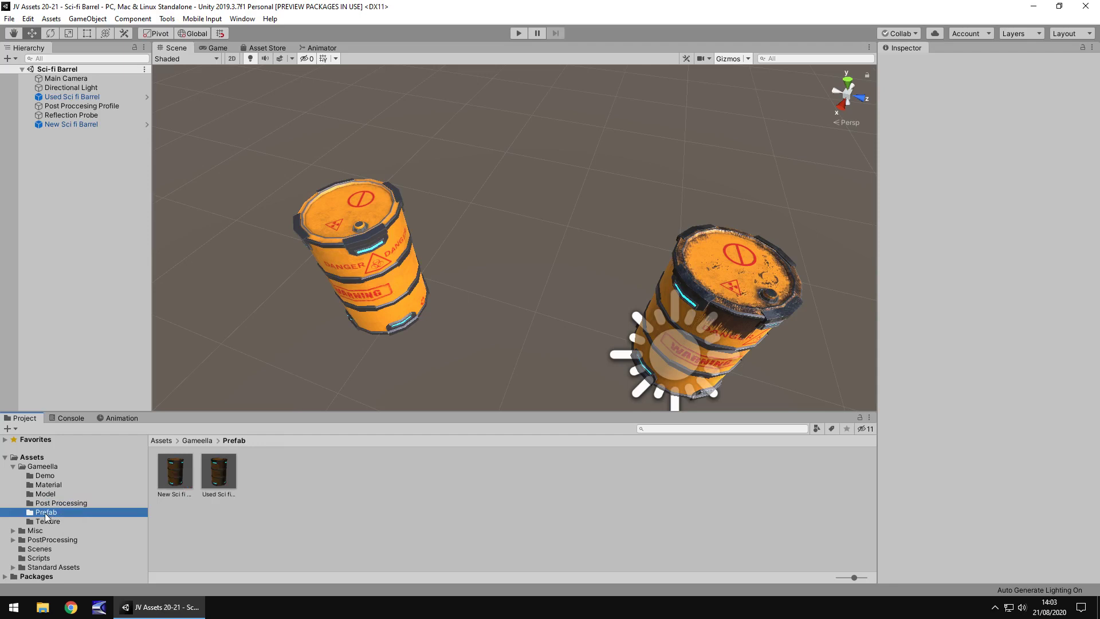
{"action": "left_click", "coordinate": [45, 476]}
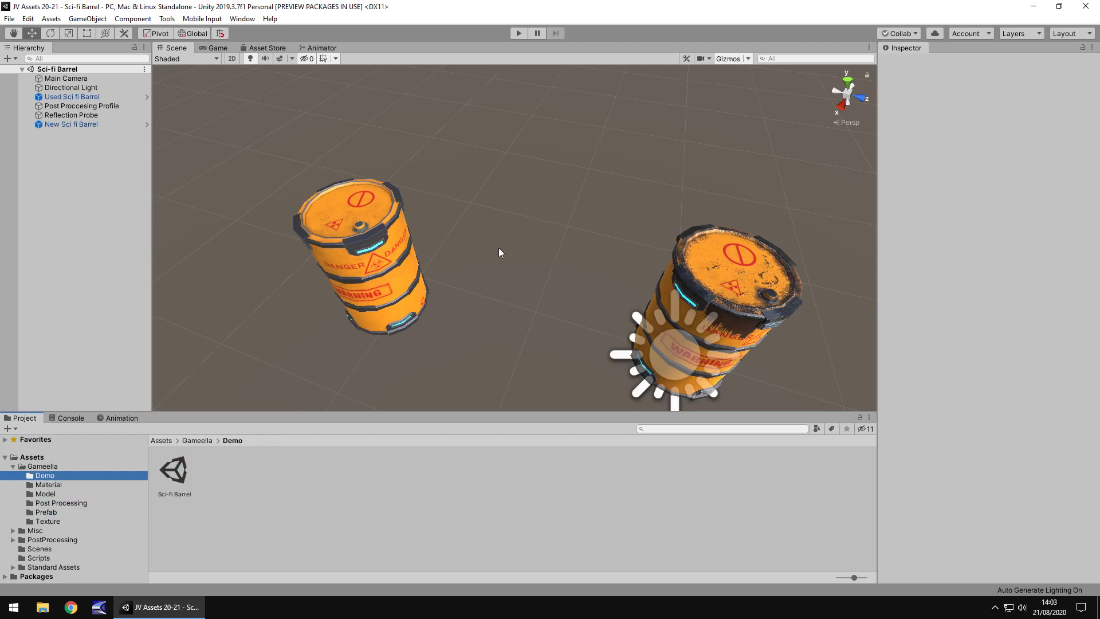
{"action": "right_click_drag", "start_coordinate": [468, 253], "coordinate": [443, 285]}
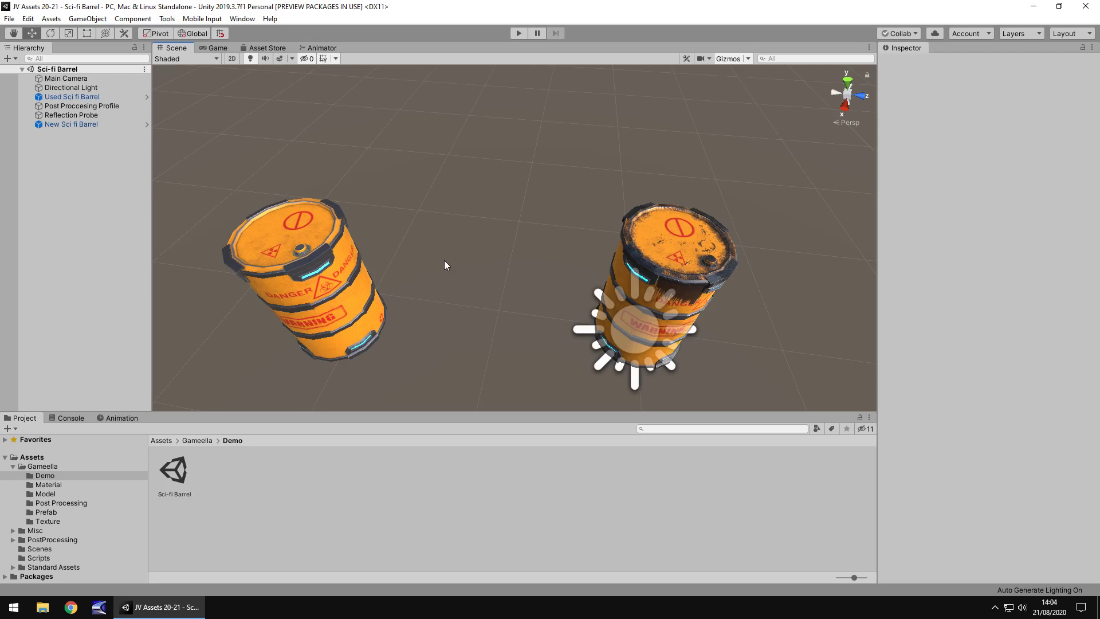
Set New Sci fi Barrel's albedo colour to blue 0082FF and greatly raise its Normal Map strength.
{"action": "left_click", "coordinate": [318, 239]}
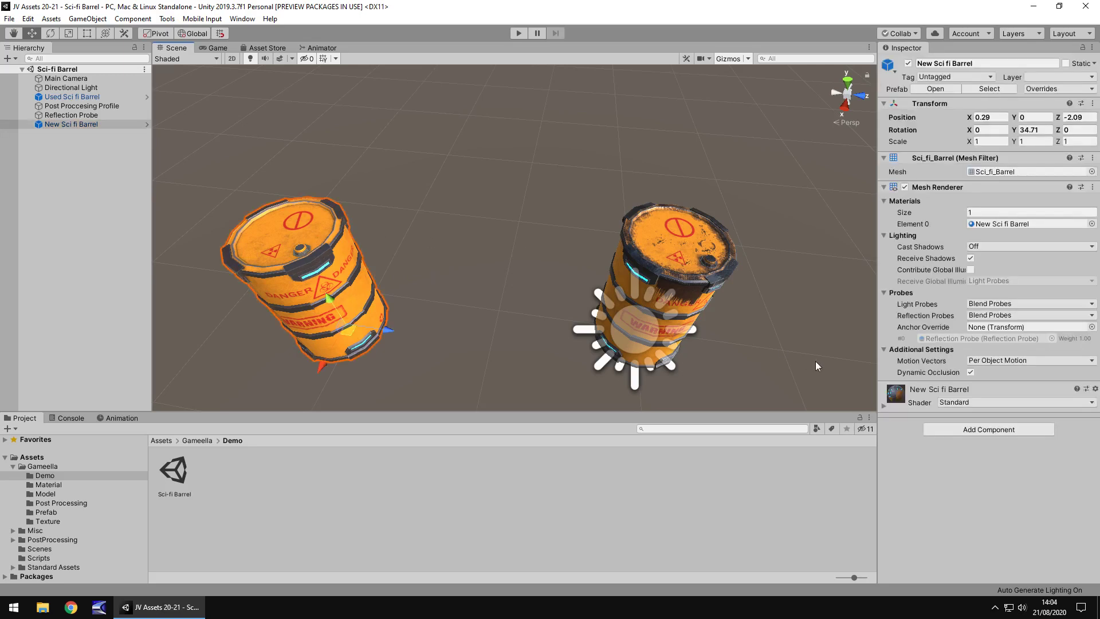
{"action": "left_click", "coordinate": [884, 406]}
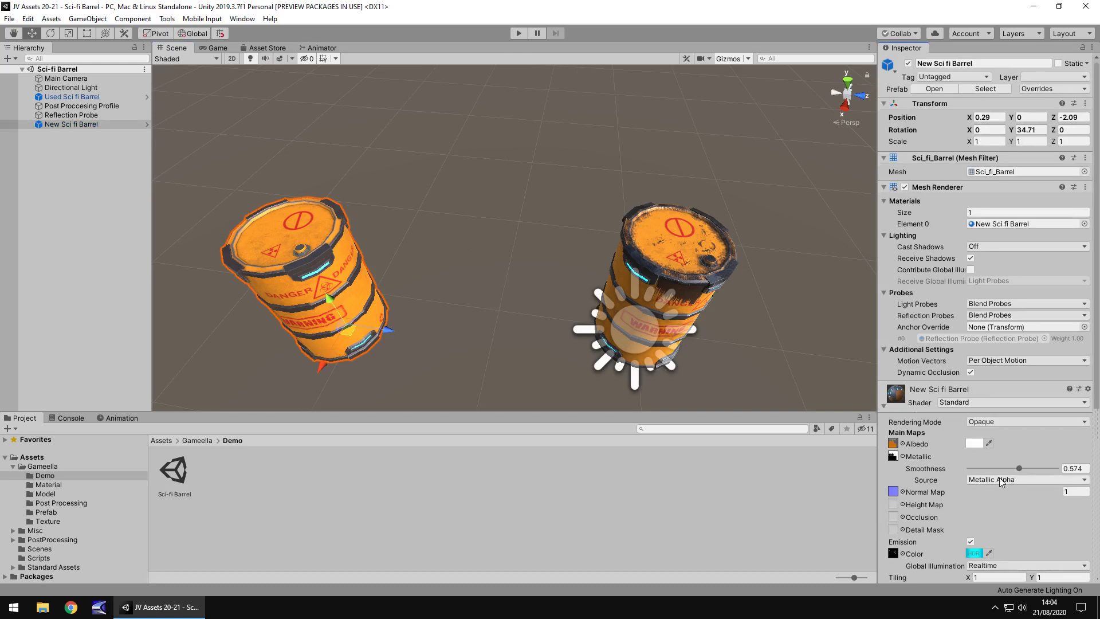
{"action": "left_click", "coordinate": [977, 443]}
{"action": "left_click_drag", "start_coordinate": [637, 171], "coordinate": [697, 171]}
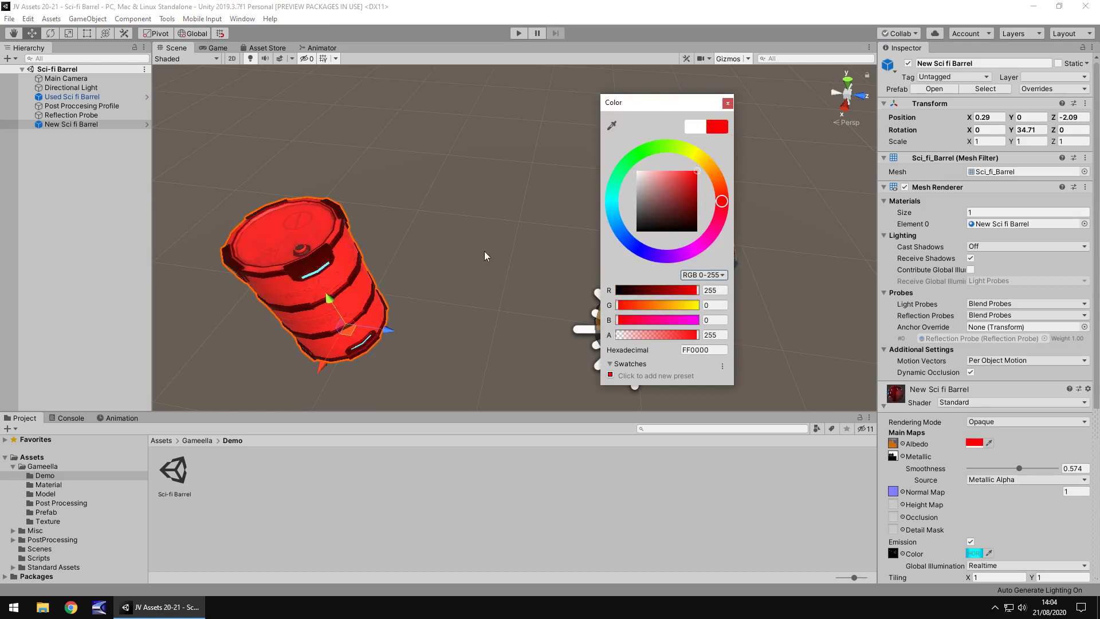
{"action": "left_click_drag", "start_coordinate": [670, 108], "coordinate": [500, 102]}
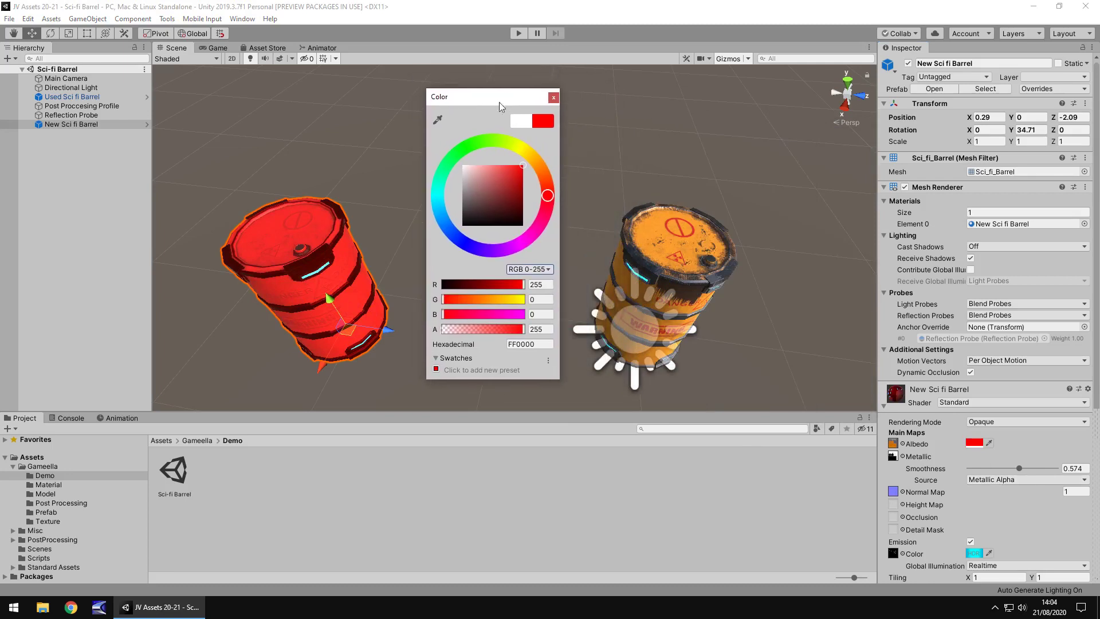
{"action": "left_click_drag", "start_coordinate": [489, 191], "coordinate": [442, 139]}
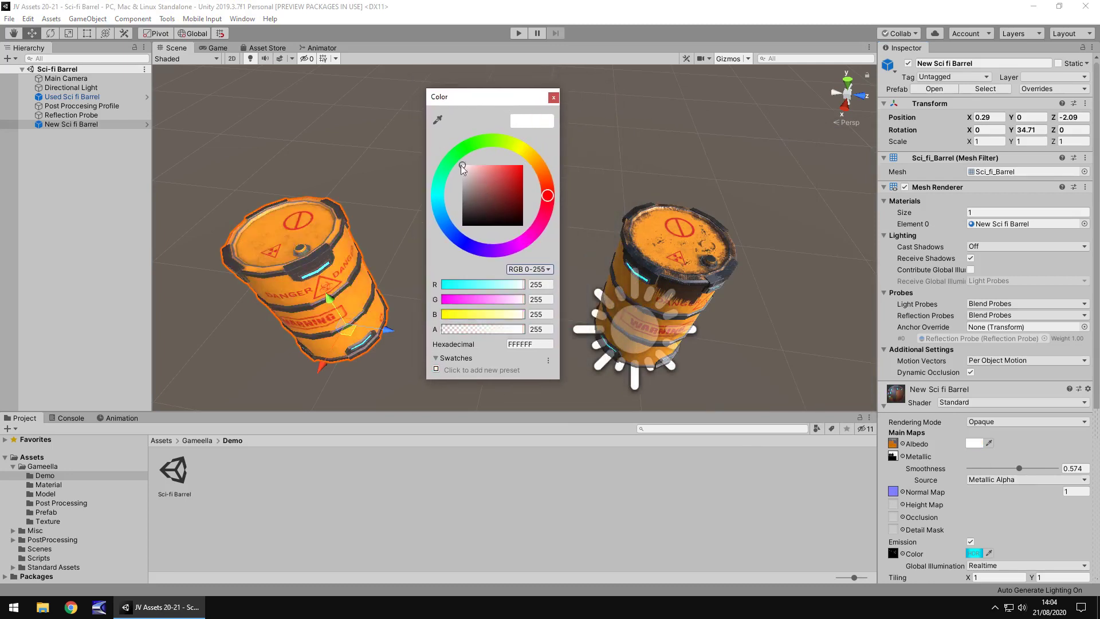
{"action": "left_click", "coordinate": [445, 223]}
{"action": "left_click", "coordinate": [502, 179]}
{"action": "mouse_move", "coordinate": [504, 181]}
{"action": "left_mouse_down"}
{"action": "mouse_move", "coordinate": [536, 198]}
{"action": "mouse_move", "coordinate": [574, 130]}
{"action": "left_mouse_up"}
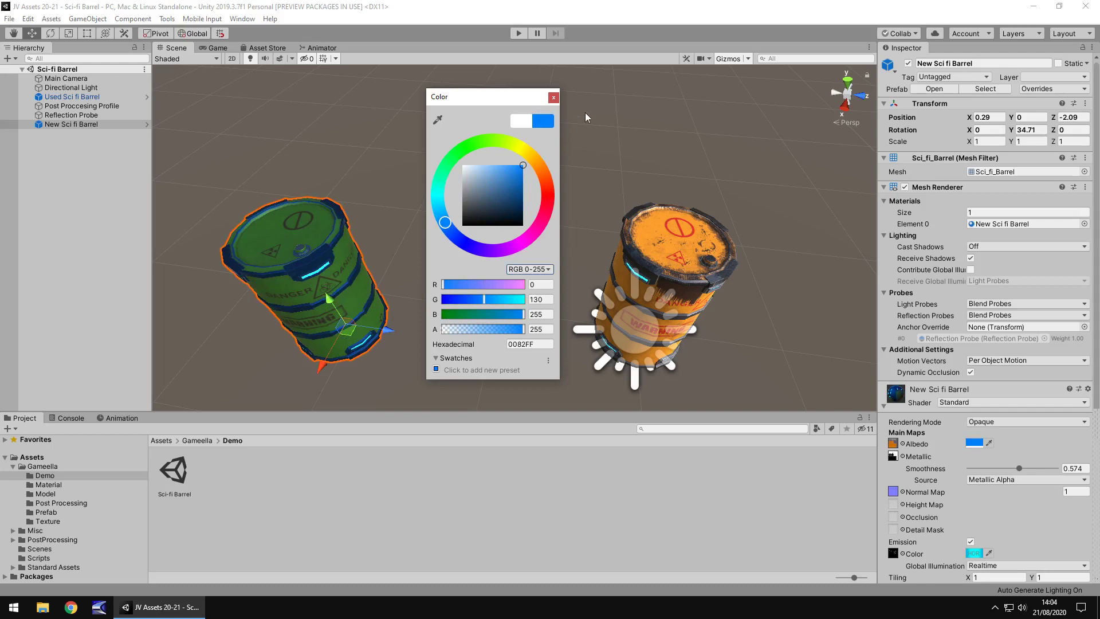
{"action": "left_click", "coordinate": [553, 97]}
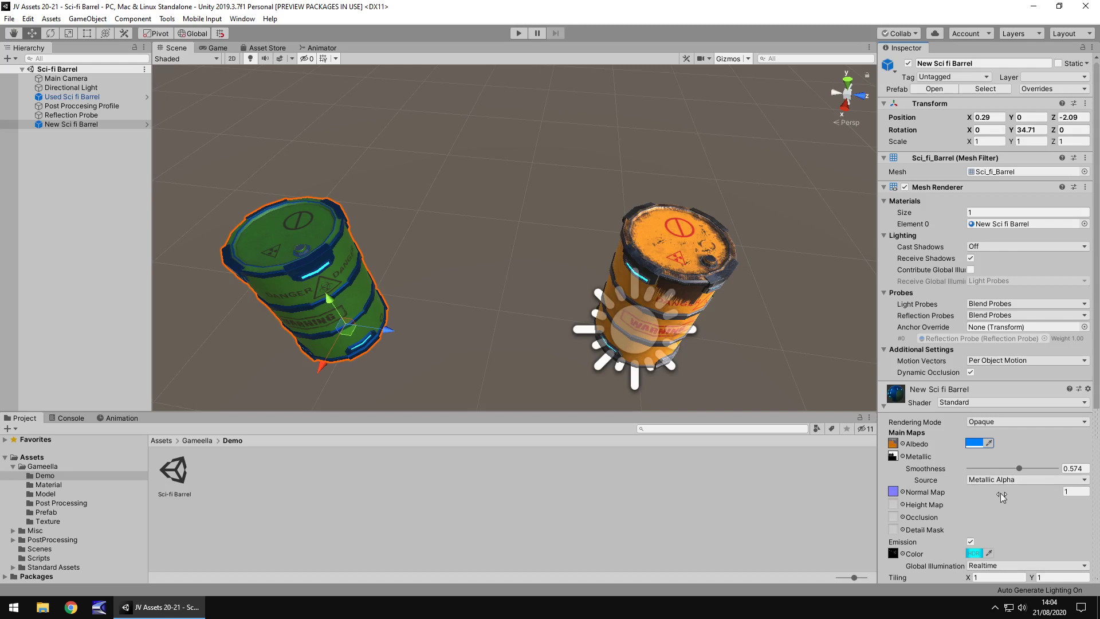
{"action": "left_click_drag", "start_coordinate": [1000, 493], "coordinate": [526, 492]}
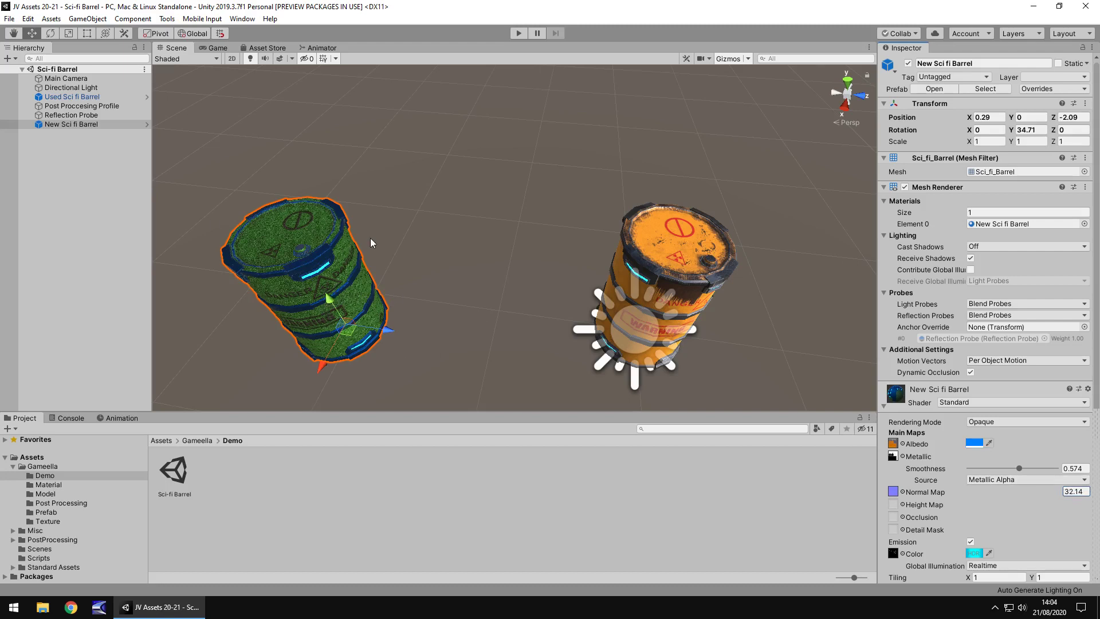
{"action": "left_click", "coordinate": [450, 297]}
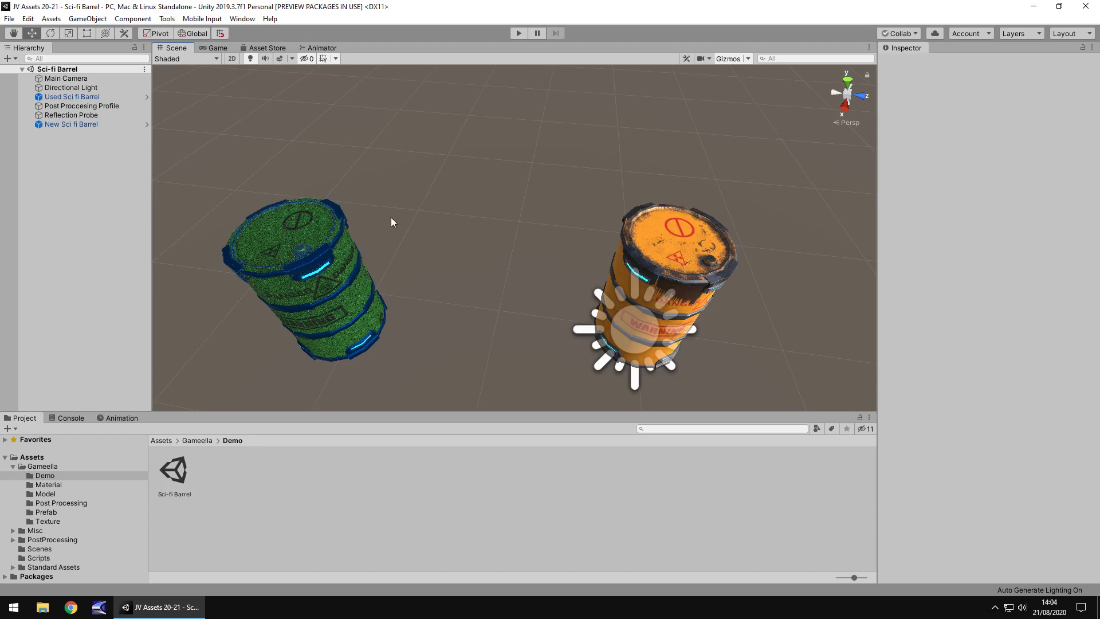
{"action": "left_click", "coordinate": [270, 48]}
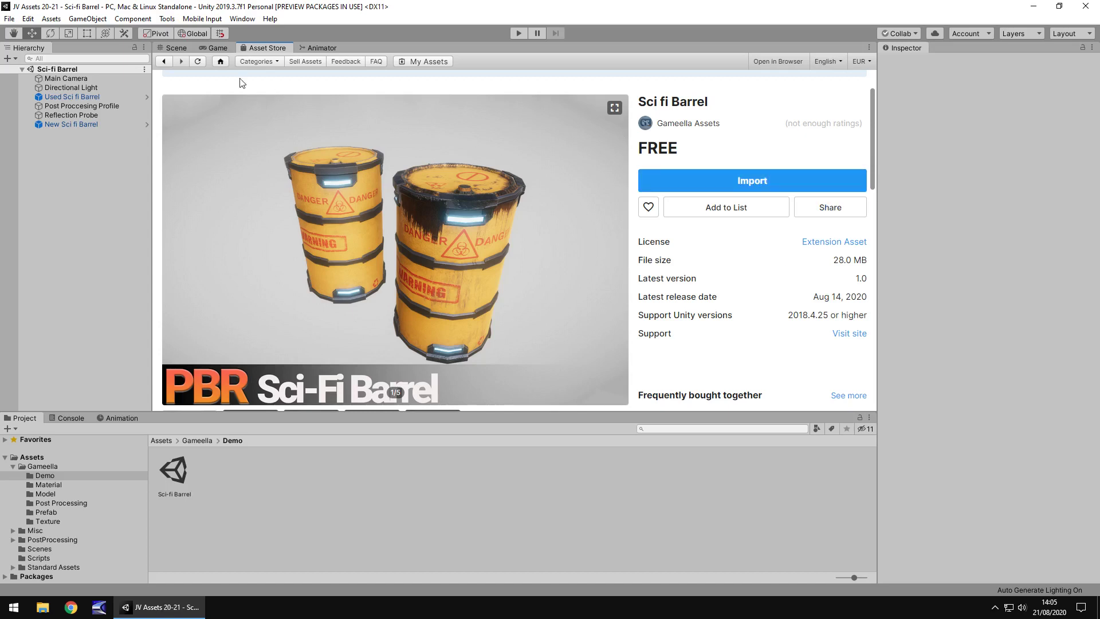
{"action": "left_click", "coordinate": [175, 49]}
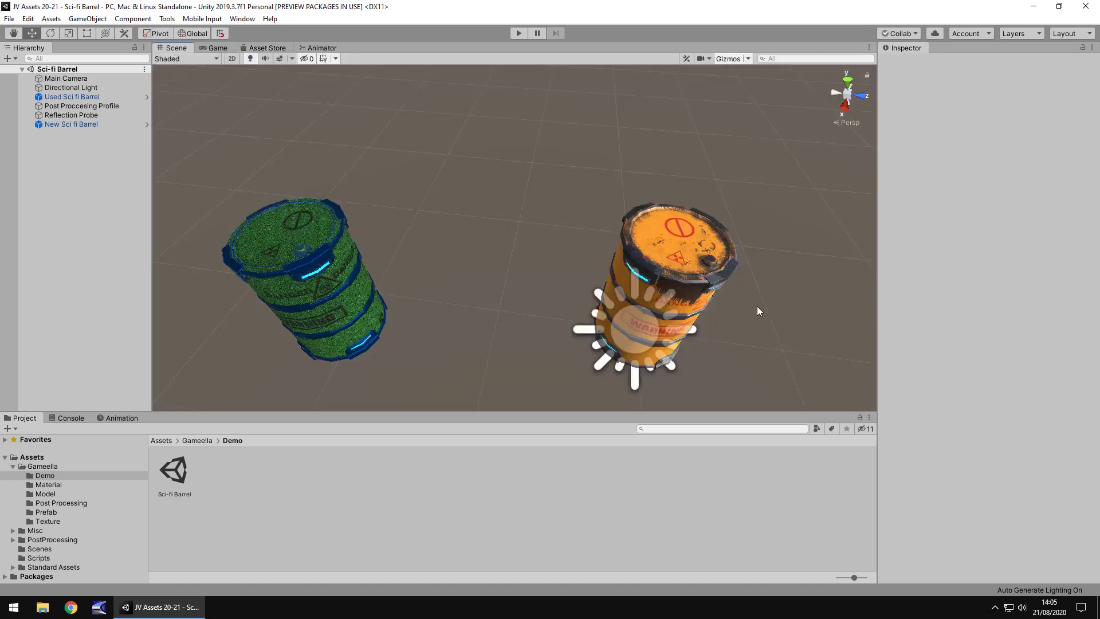
{"action": "right_click_drag", "start_coordinate": [757, 309], "coordinate": [383, 226]}
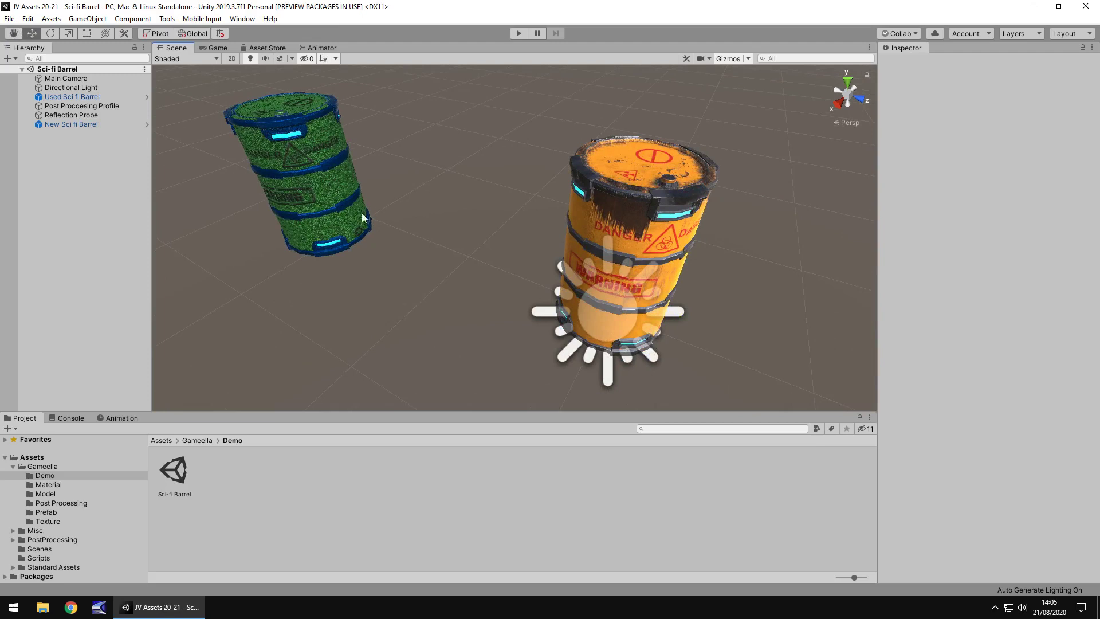